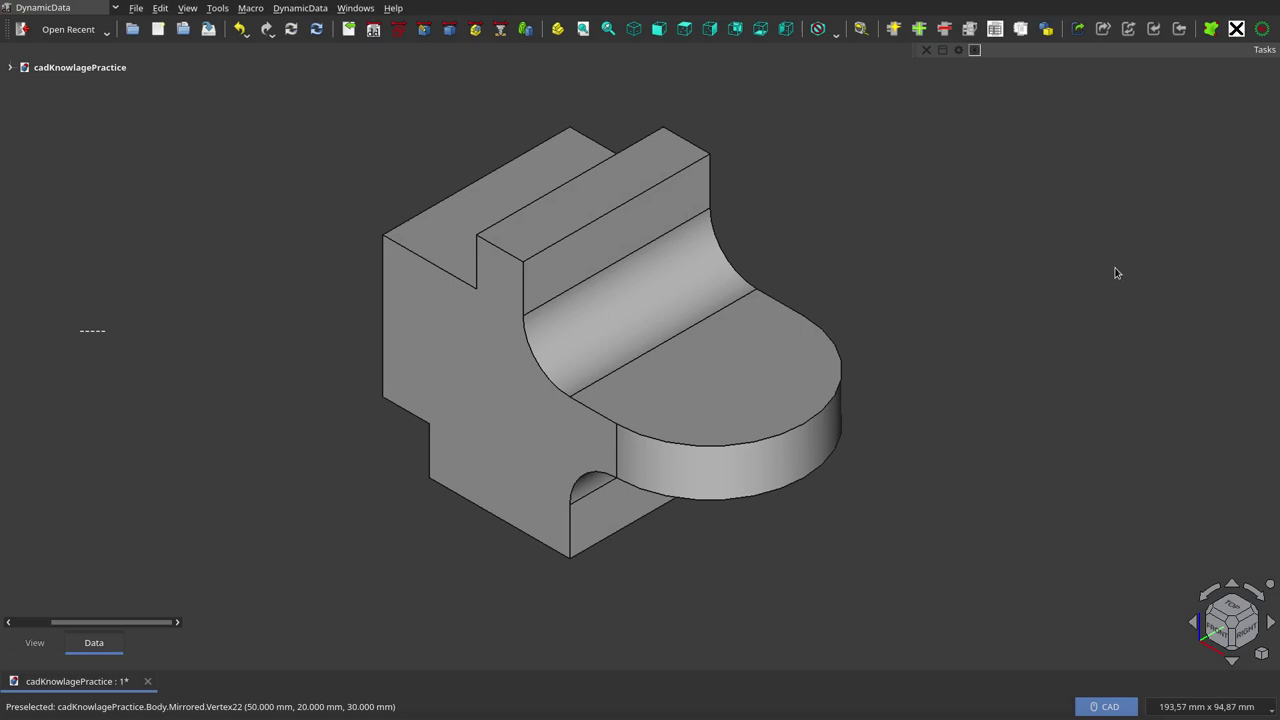
Step: Zoom in and out on the finished solid's curved face with the mouse wheel
scroll(1138, 278, down, 1)
scroll(697, 357, up, 1)
scroll(697, 357, up, 1)
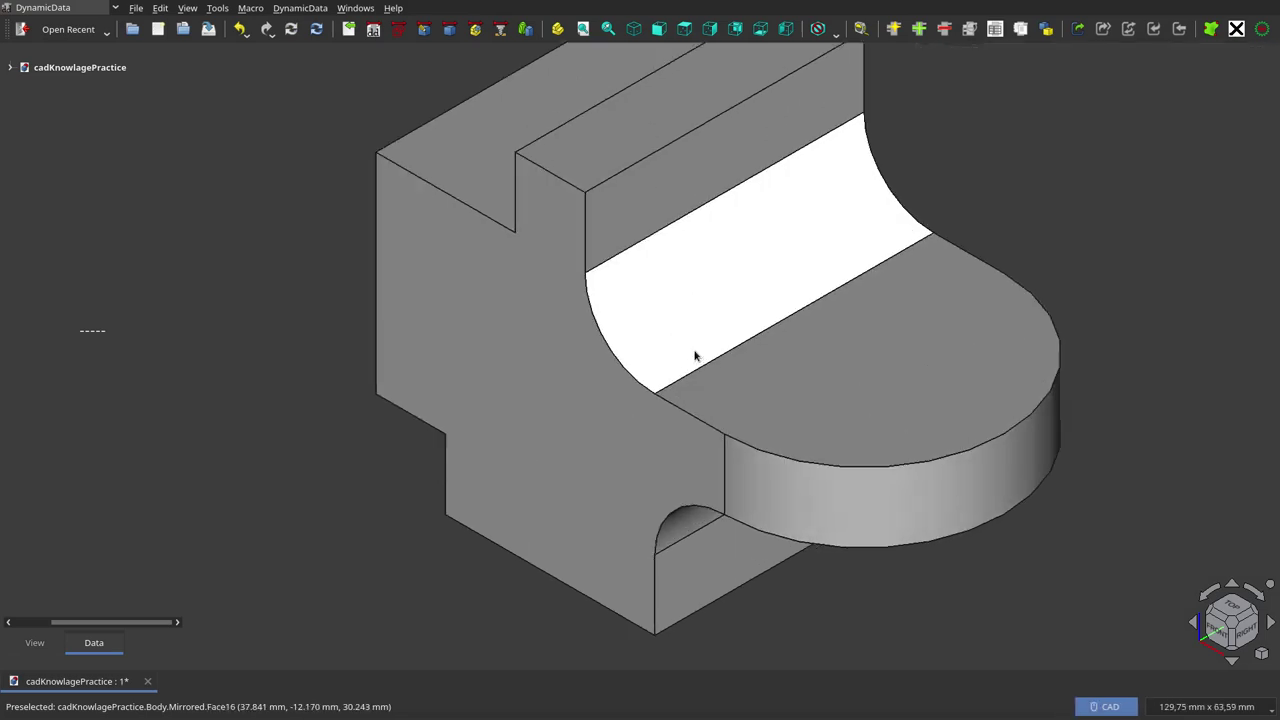
scroll(695, 355, down, 1)
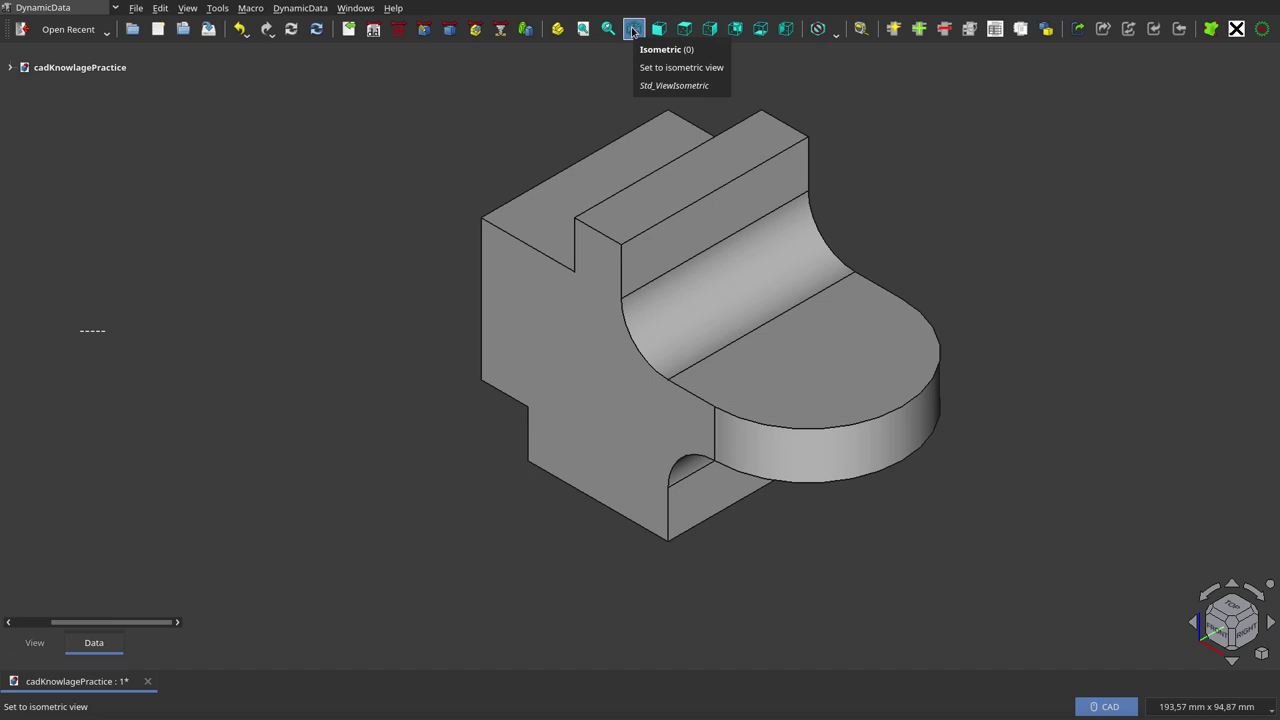
Step: Inspect the part in front, top, right, rear, bottom and left views, ending in isometric
click(659, 29)
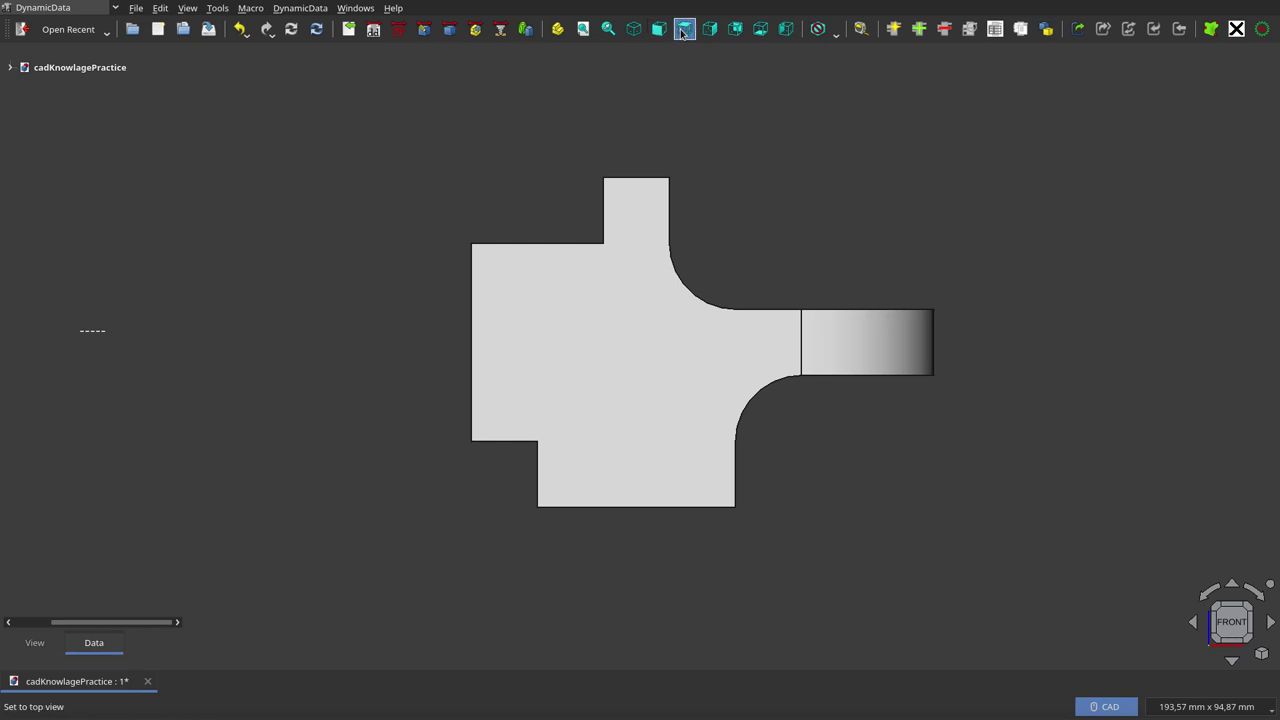
click(683, 31)
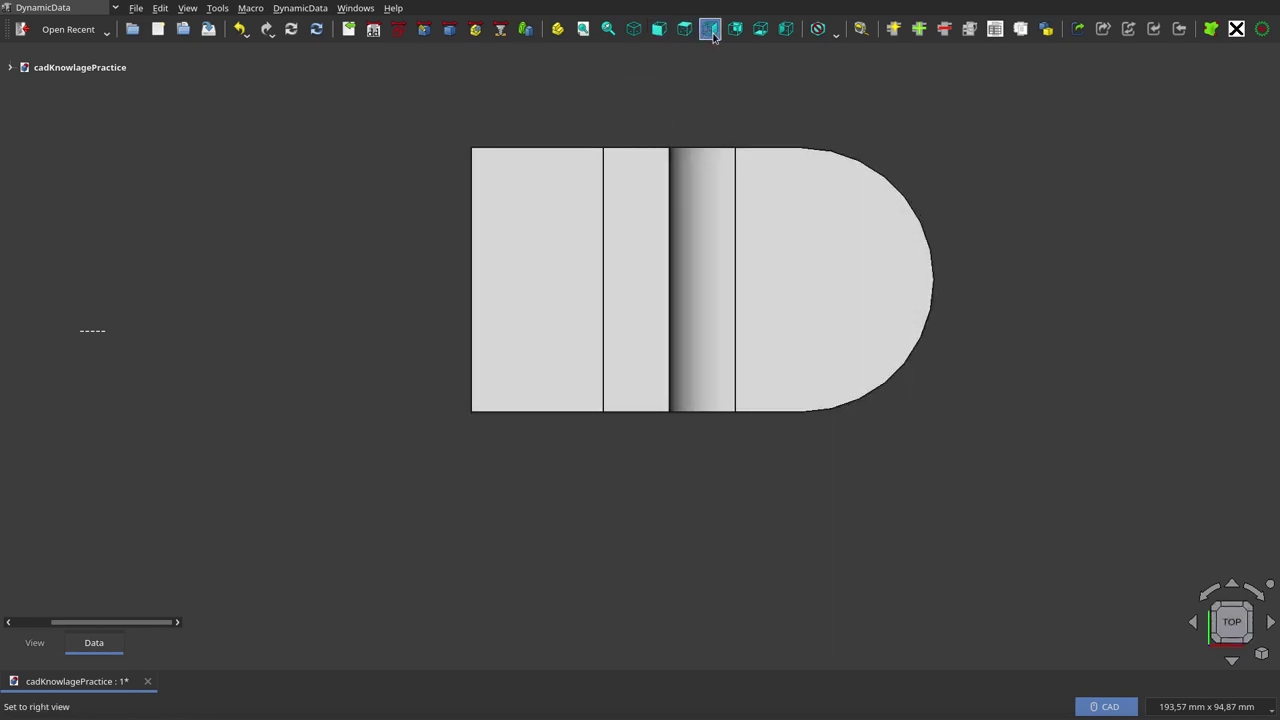
click(710, 29)
click(735, 29)
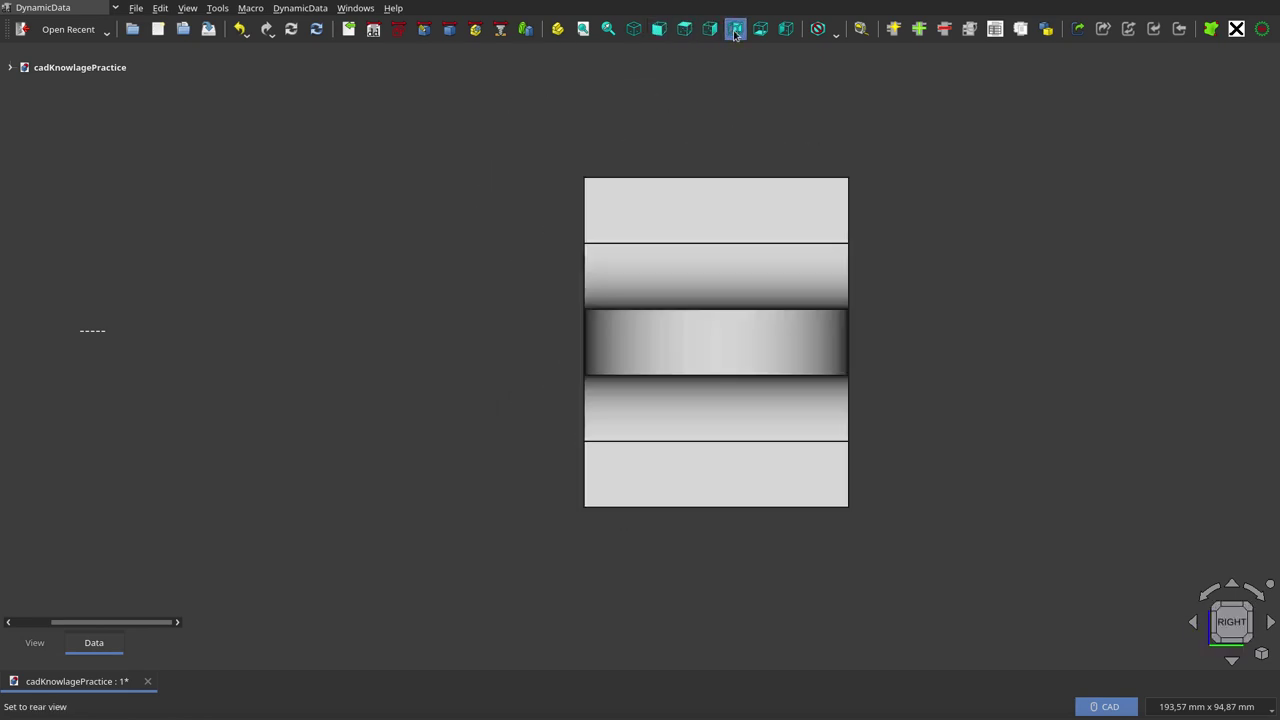
click(760, 29)
click(786, 29)
click(760, 29)
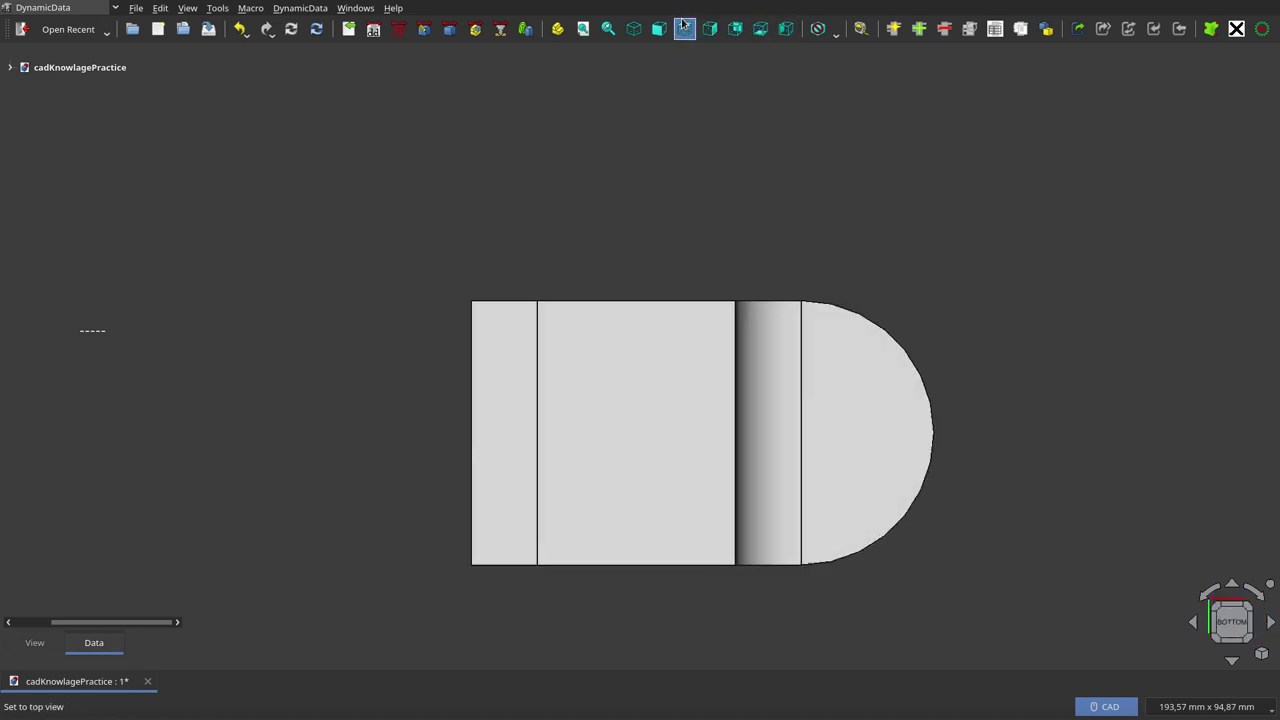
click(684, 29)
click(628, 28)
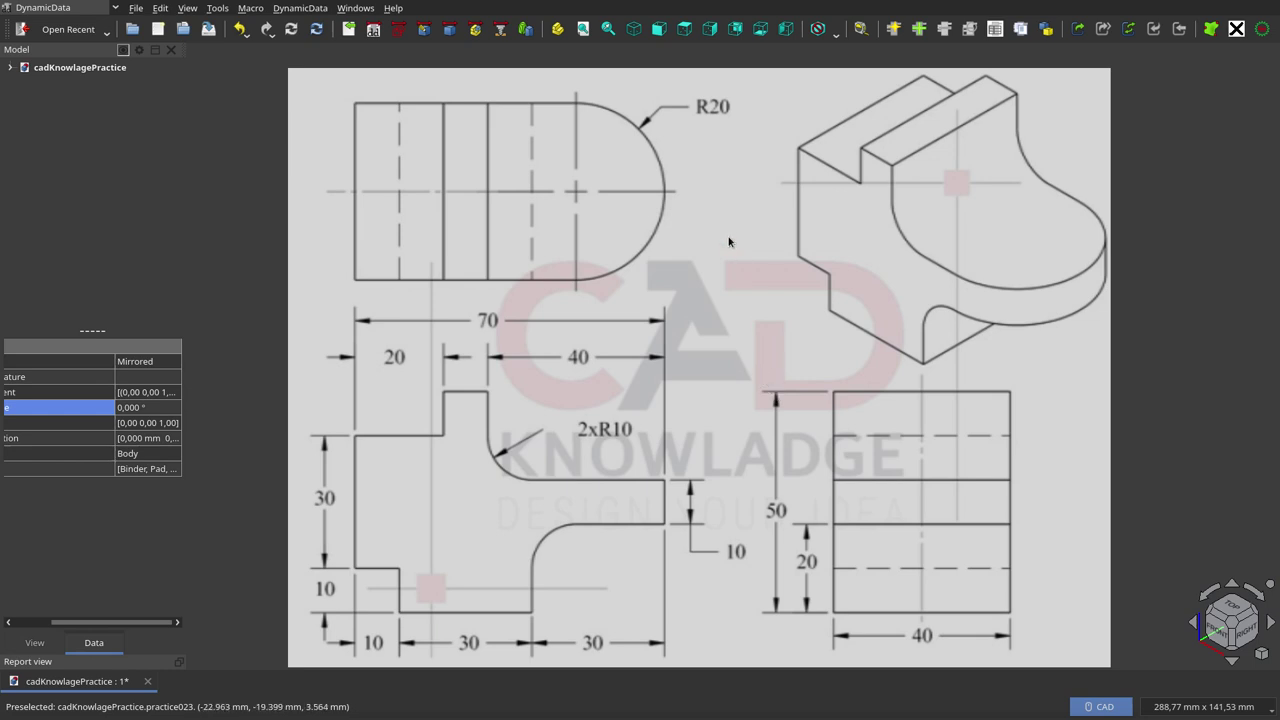
Step: Expand the model tree, hide the isoView reference drawing and view from the front
click(10, 68)
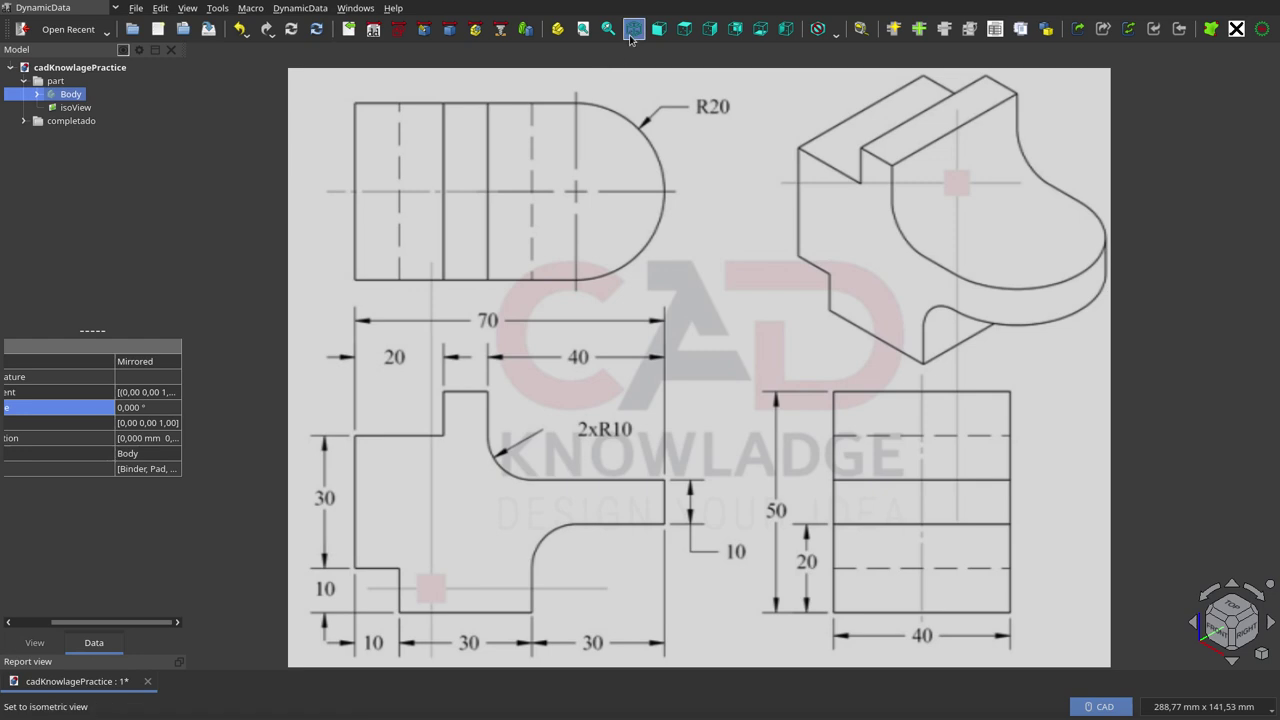
click(75, 107)
key(space)
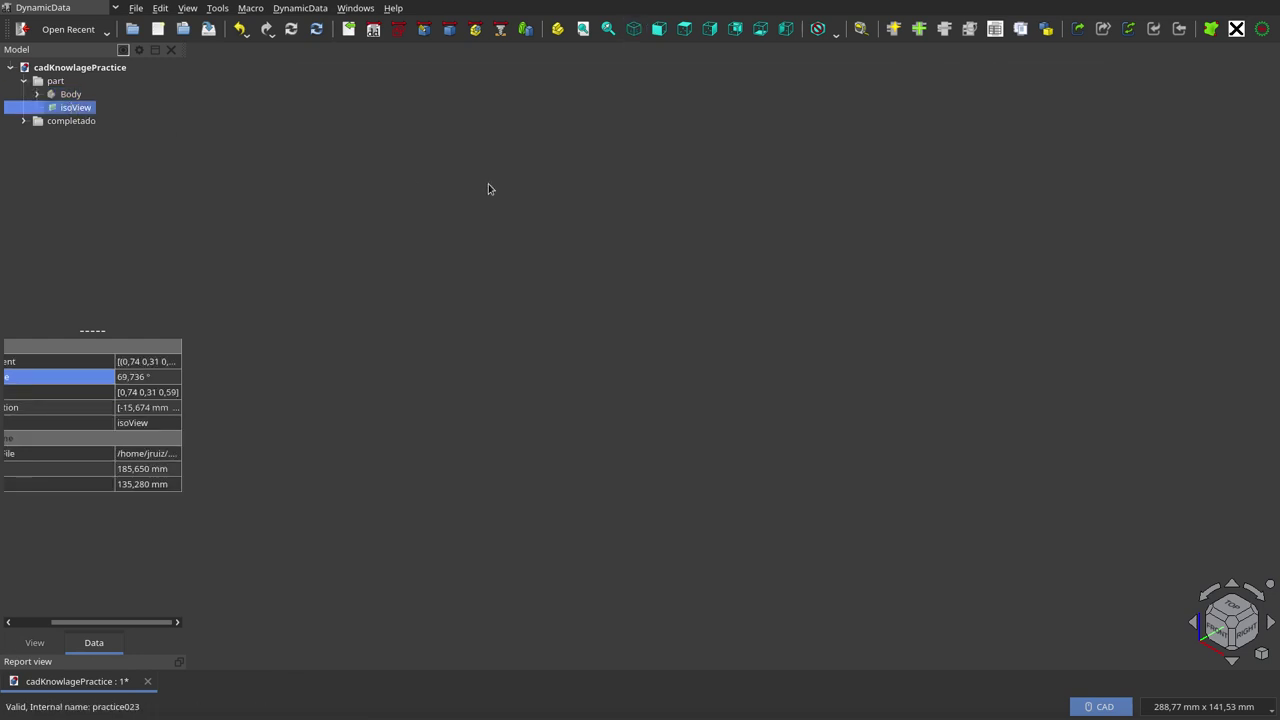
click(612, 255)
click(659, 28)
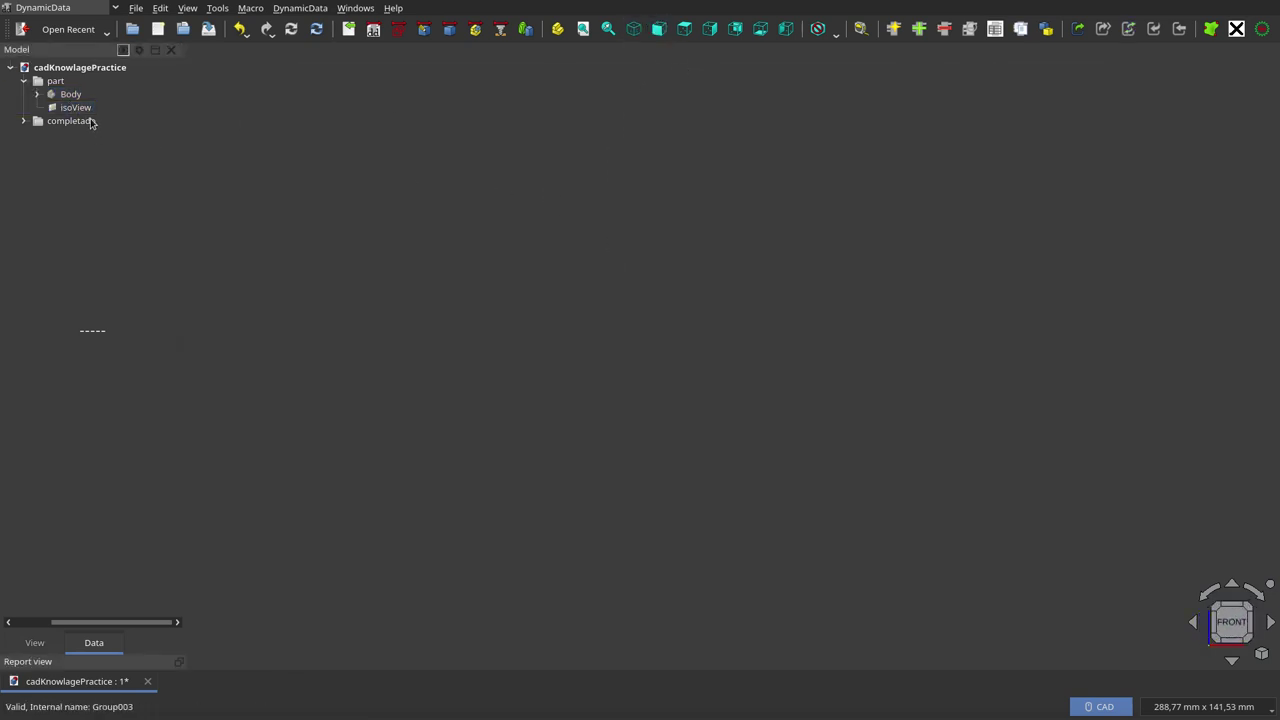
Step: Check the Body from the top and isometric views, then clear the selection
click(70, 94)
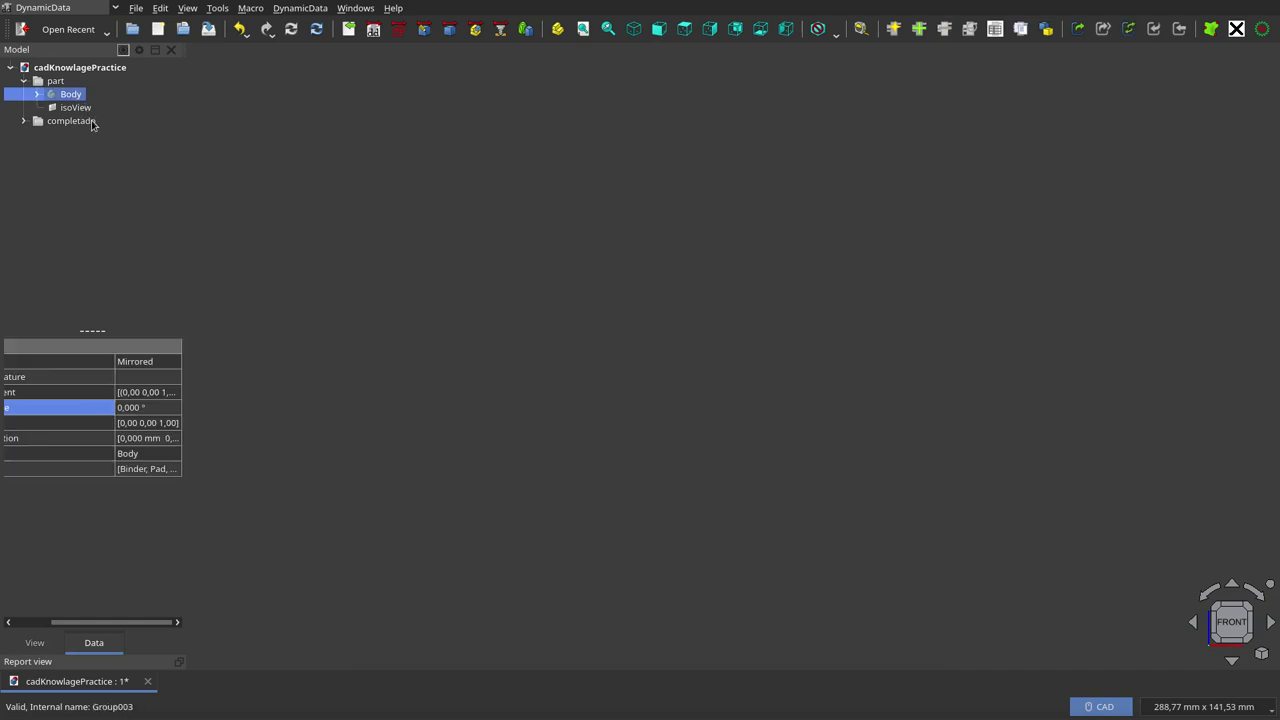
click(684, 28)
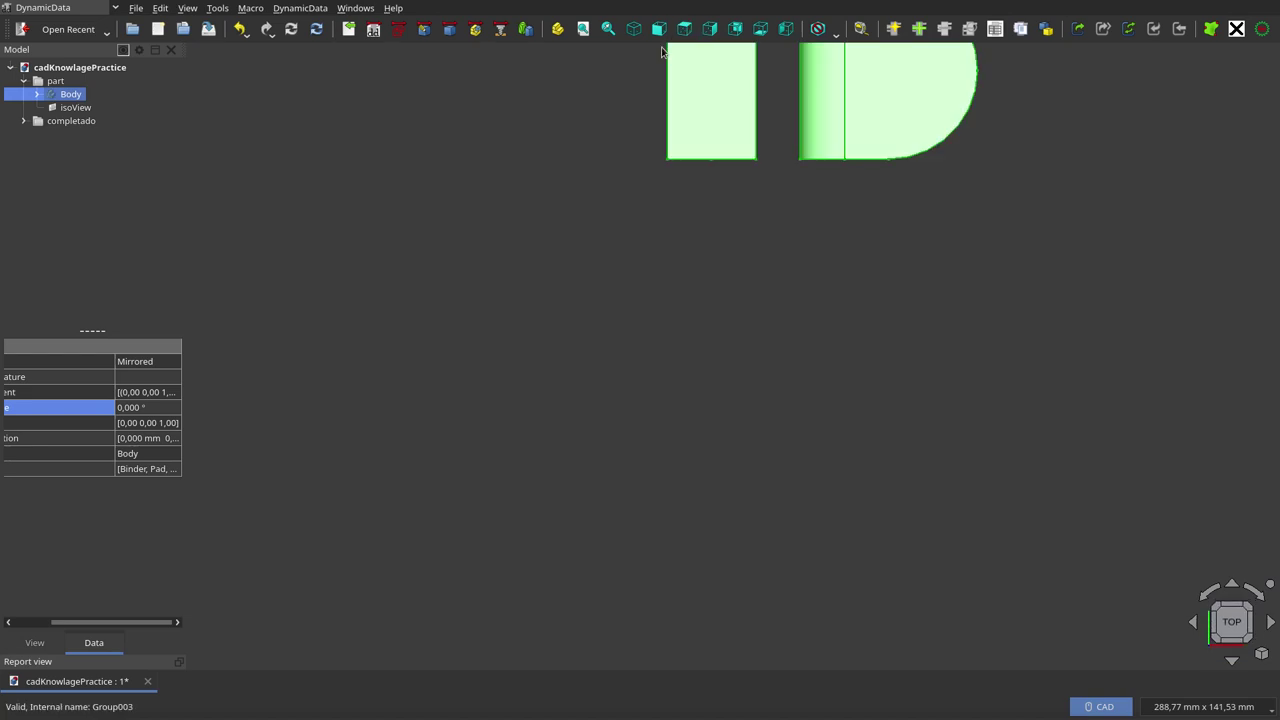
scroll(678, 346, down, 2)
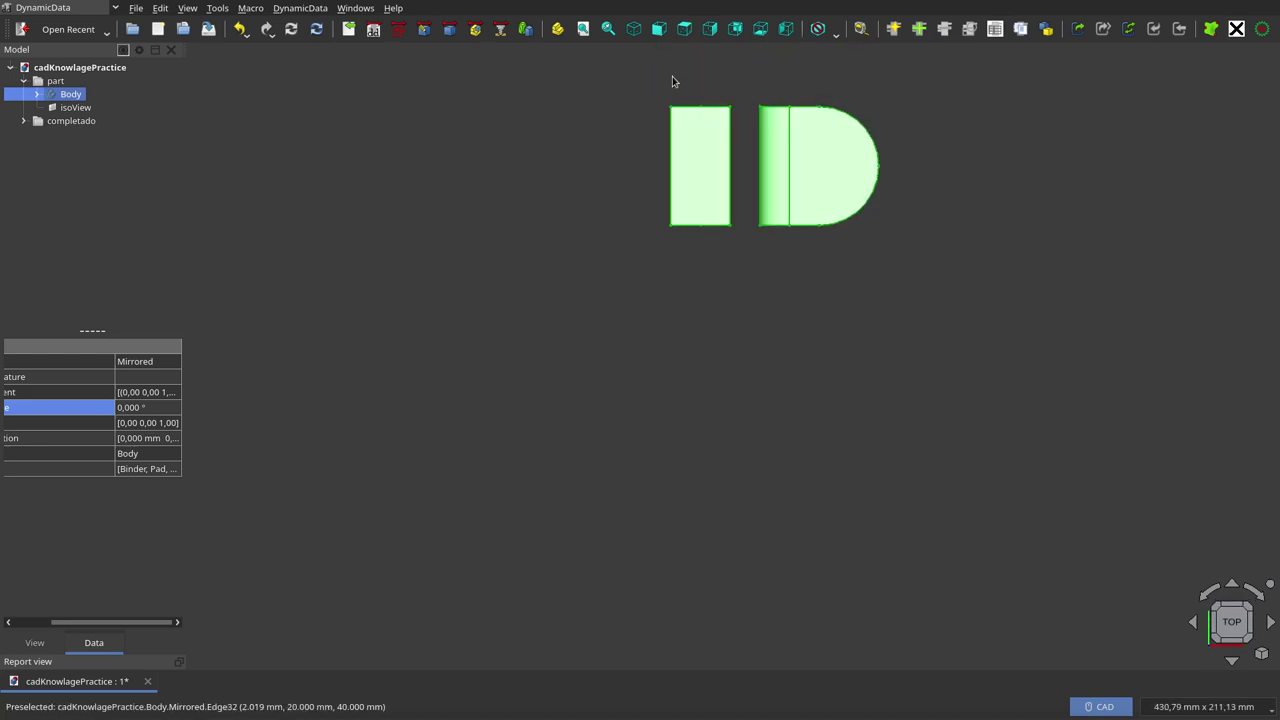
click(635, 29)
scroll(930, 210, up, 3)
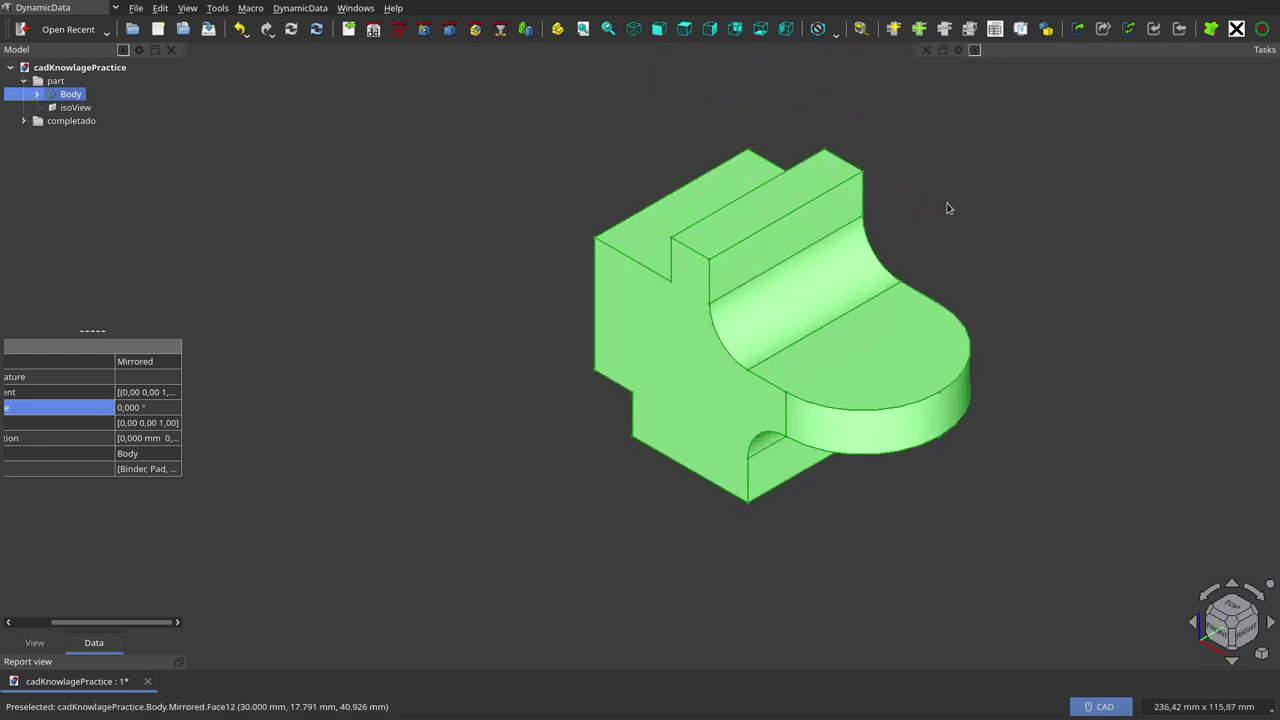
click(497, 375)
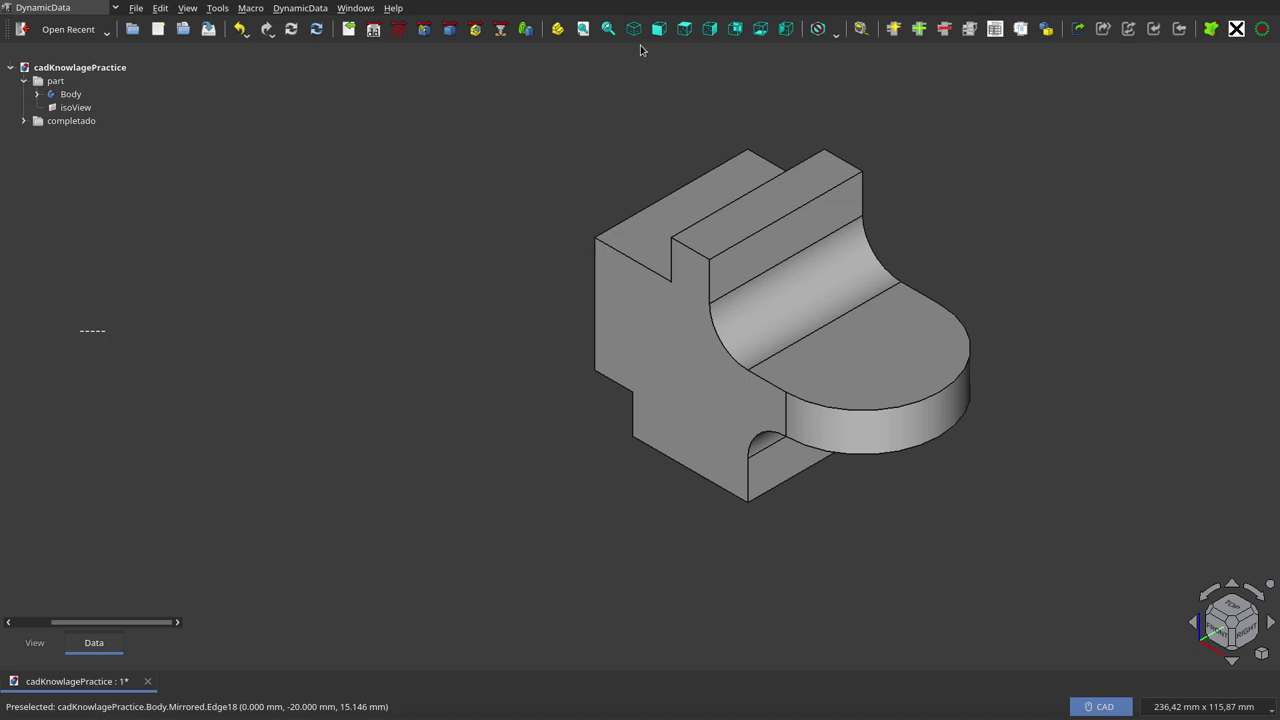
Step: Show the isoView reference drawing again and zoom to fit it around the Body
click(73, 95)
click(78, 107)
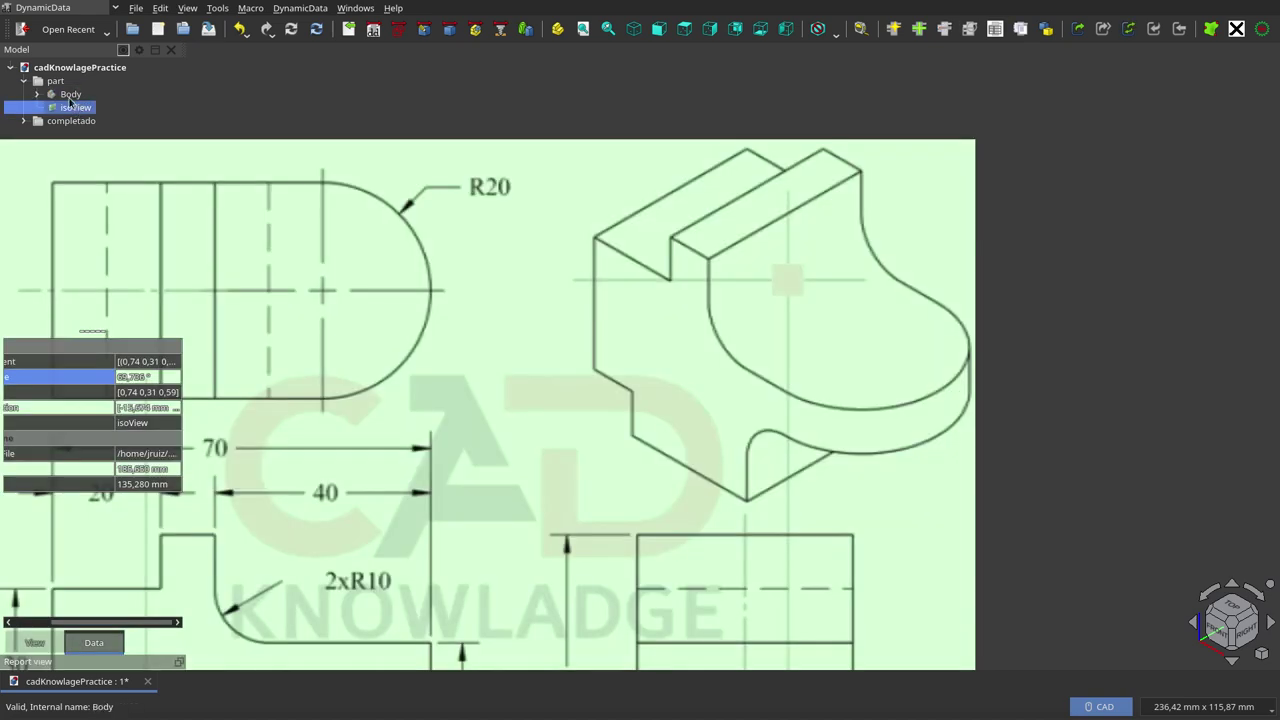
click(71, 97)
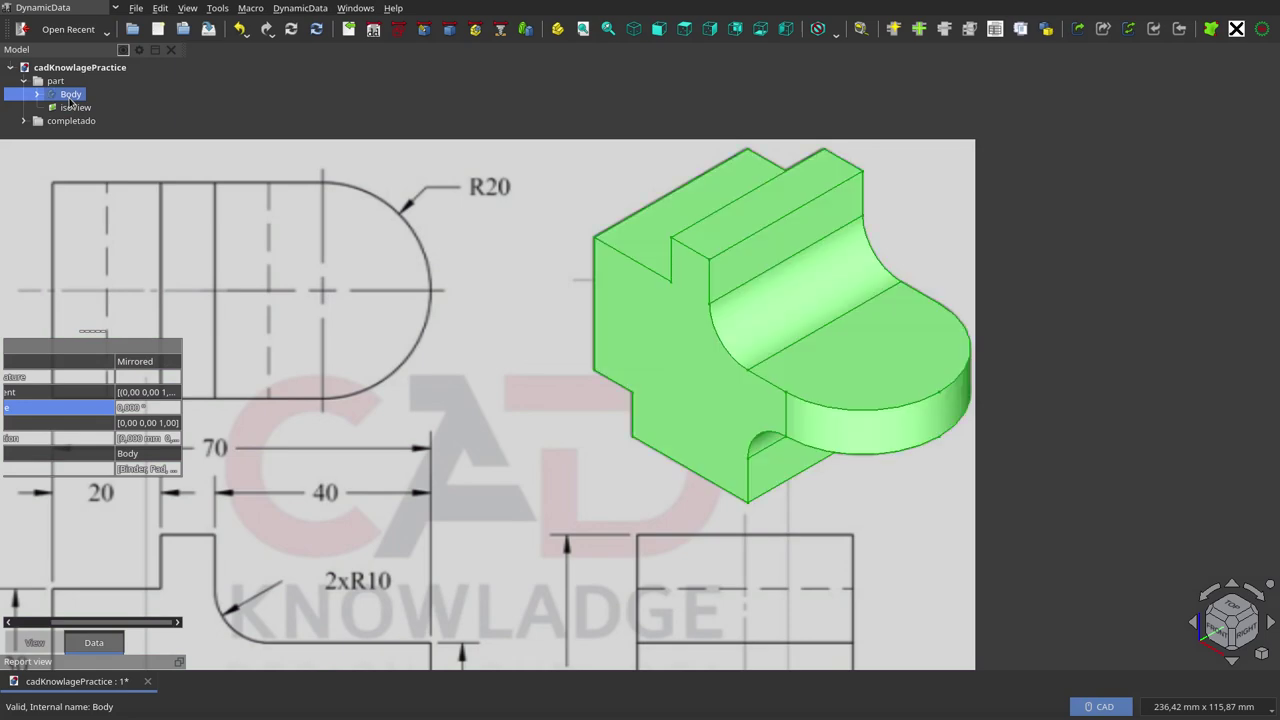
scroll(860, 270, down, 5)
scroll(869, 341, up, 3)
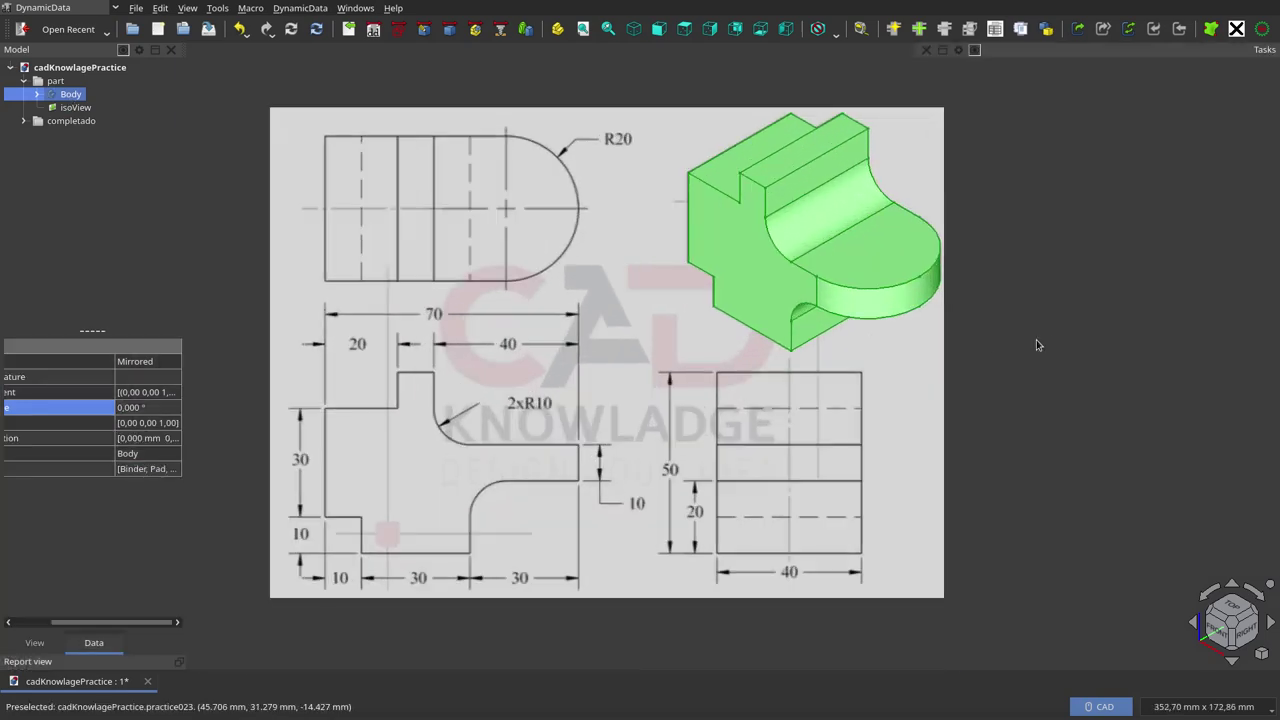
click(1034, 346)
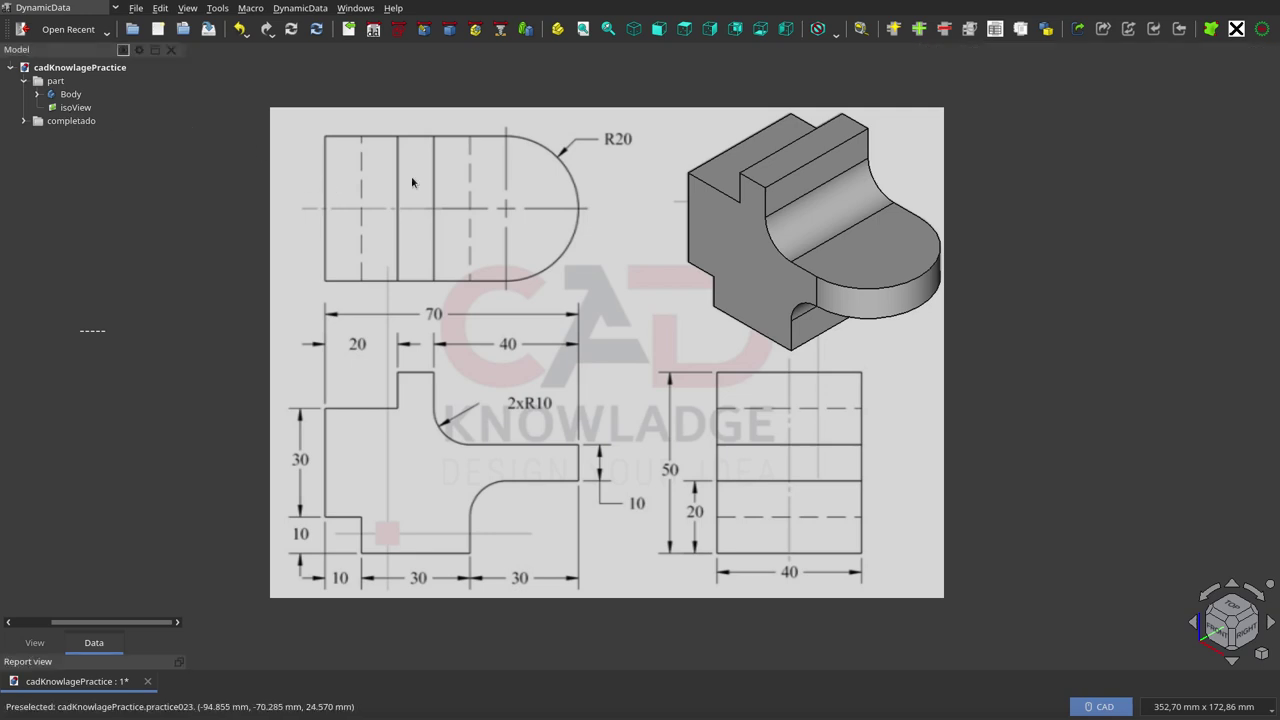
scroll(907, 283, down, 1)
scroll(755, 251, up, 1)
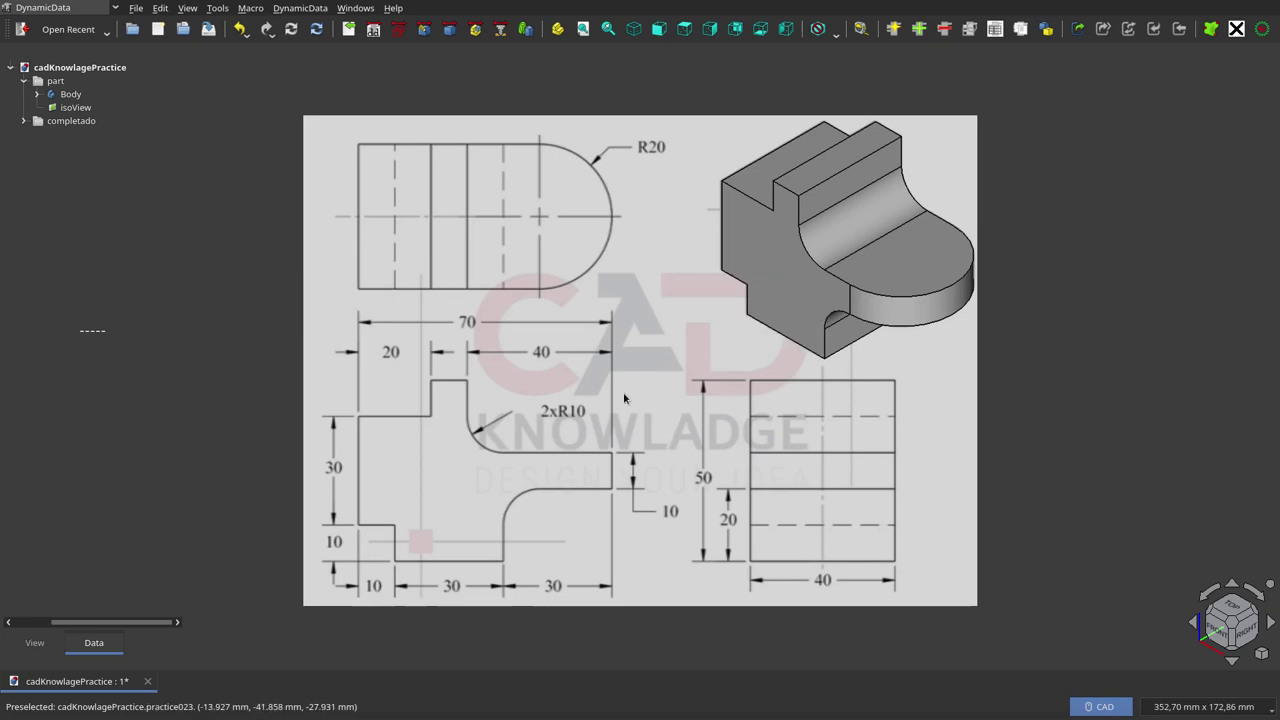
click(70, 95)
key(space)
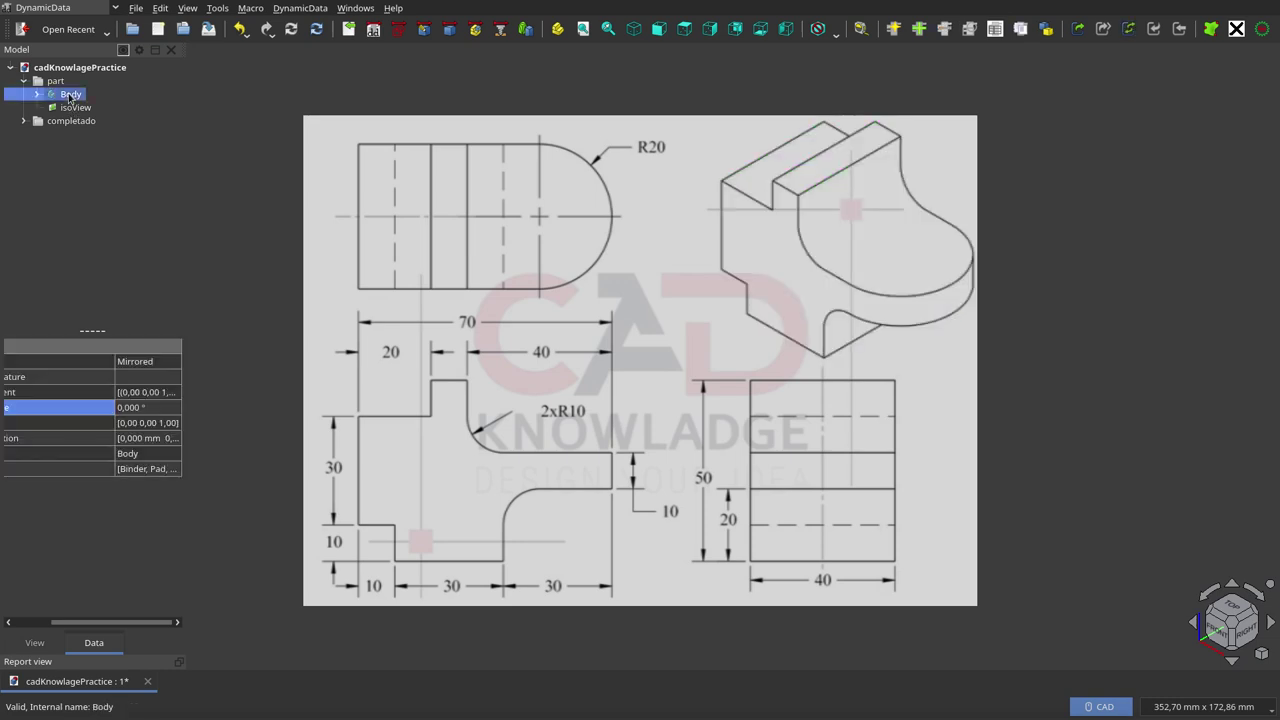
key(space)
key(space)
key(space)
key(space)
key(space)
key(space)
key(space)
key(space)
key(space)
key(space)
key(space)
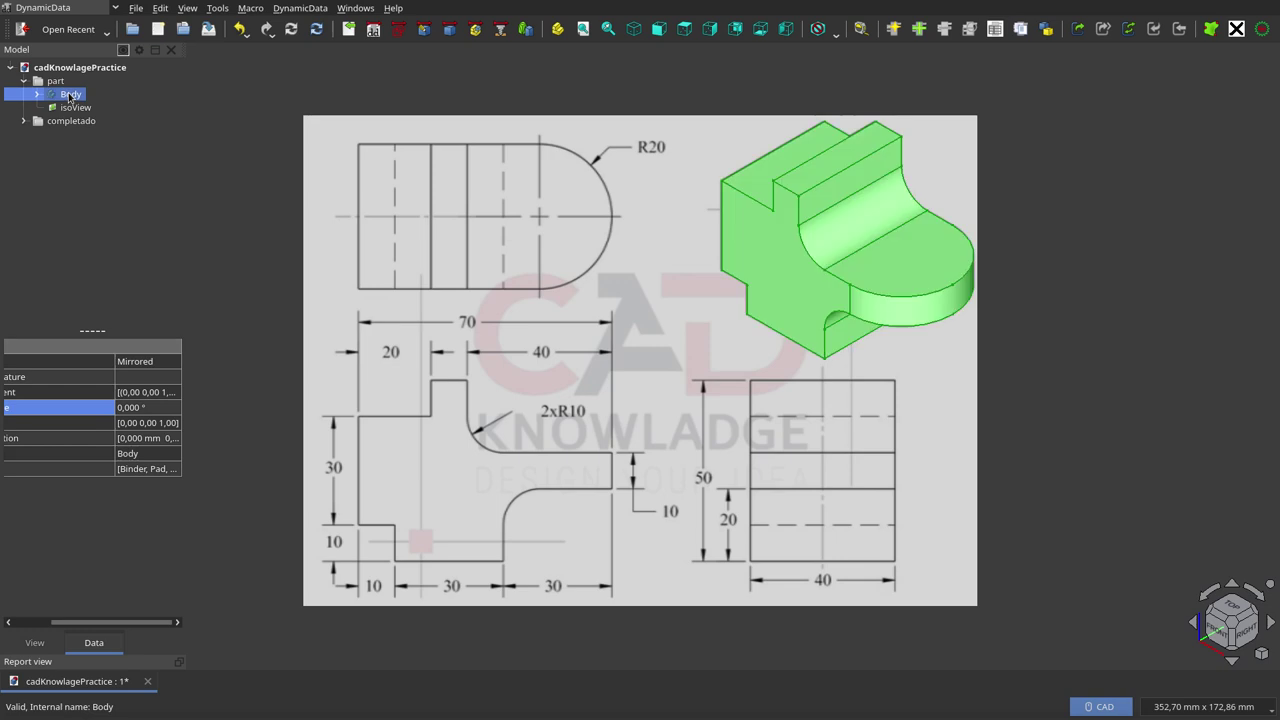
key(space)
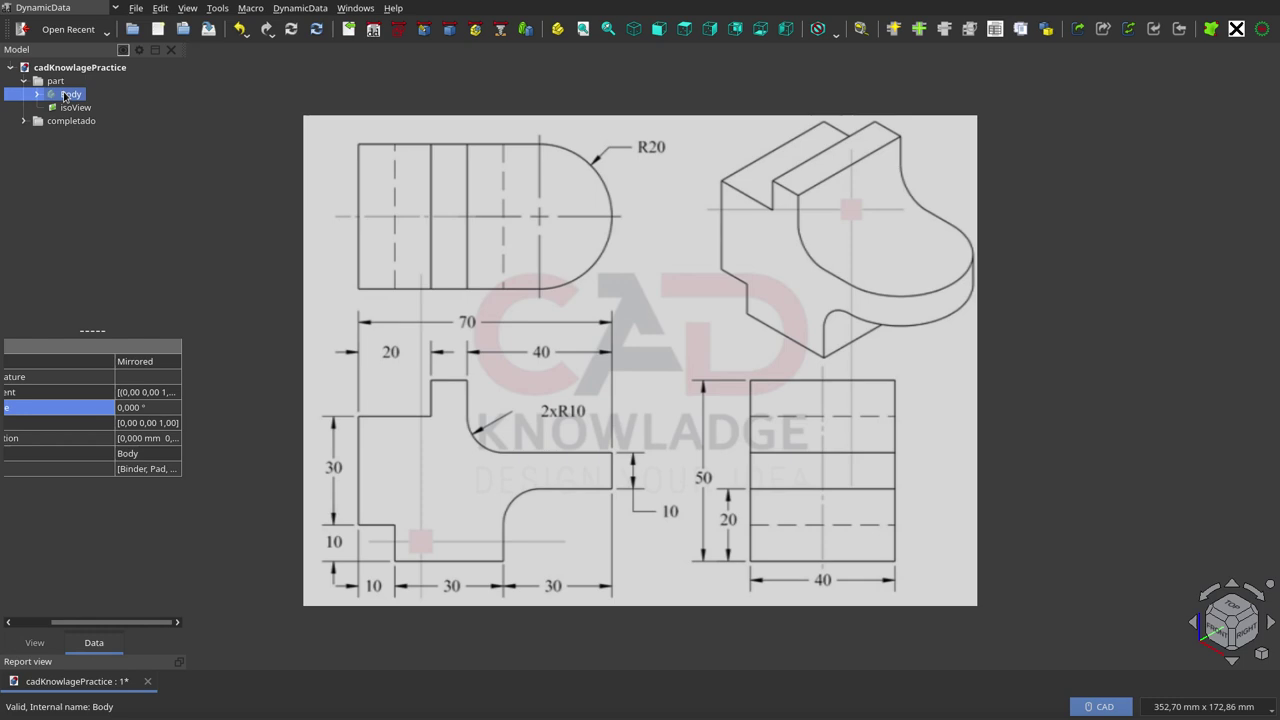
key(space)
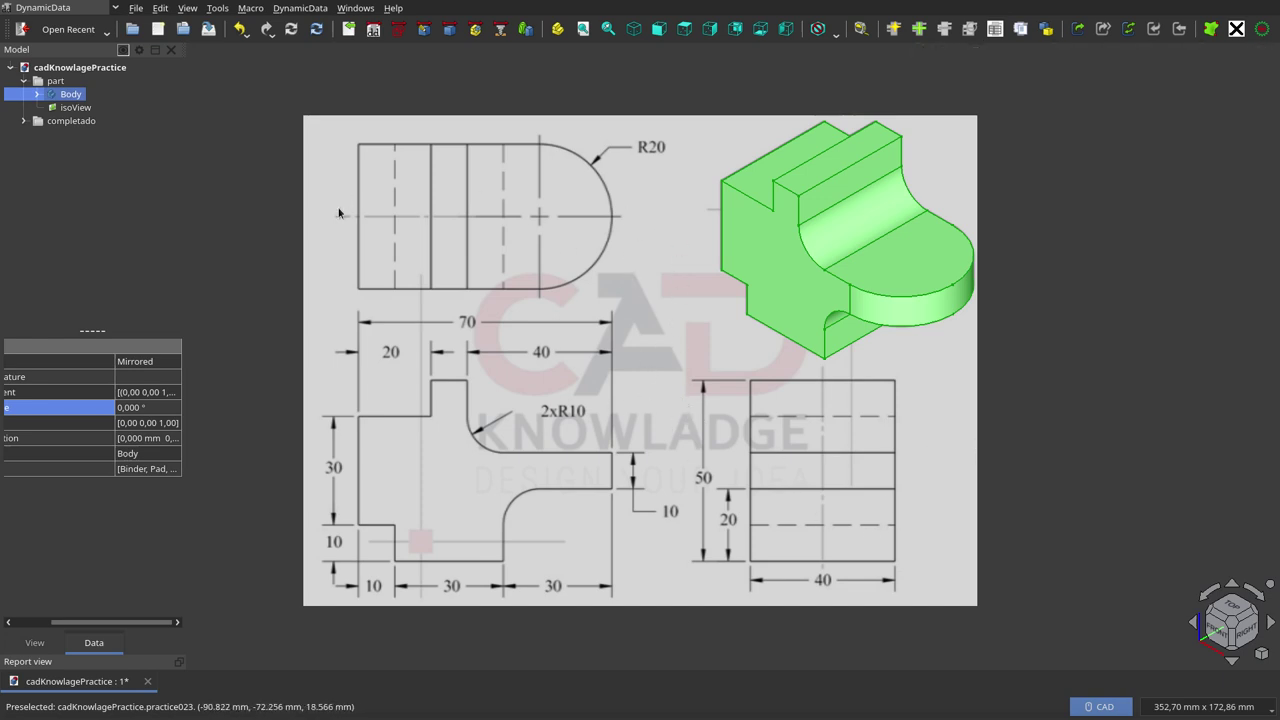
Step: Zoom in on the drawing and toggle the Body's visibility repeatedly to compare outlines
scroll(443, 245, up, 1)
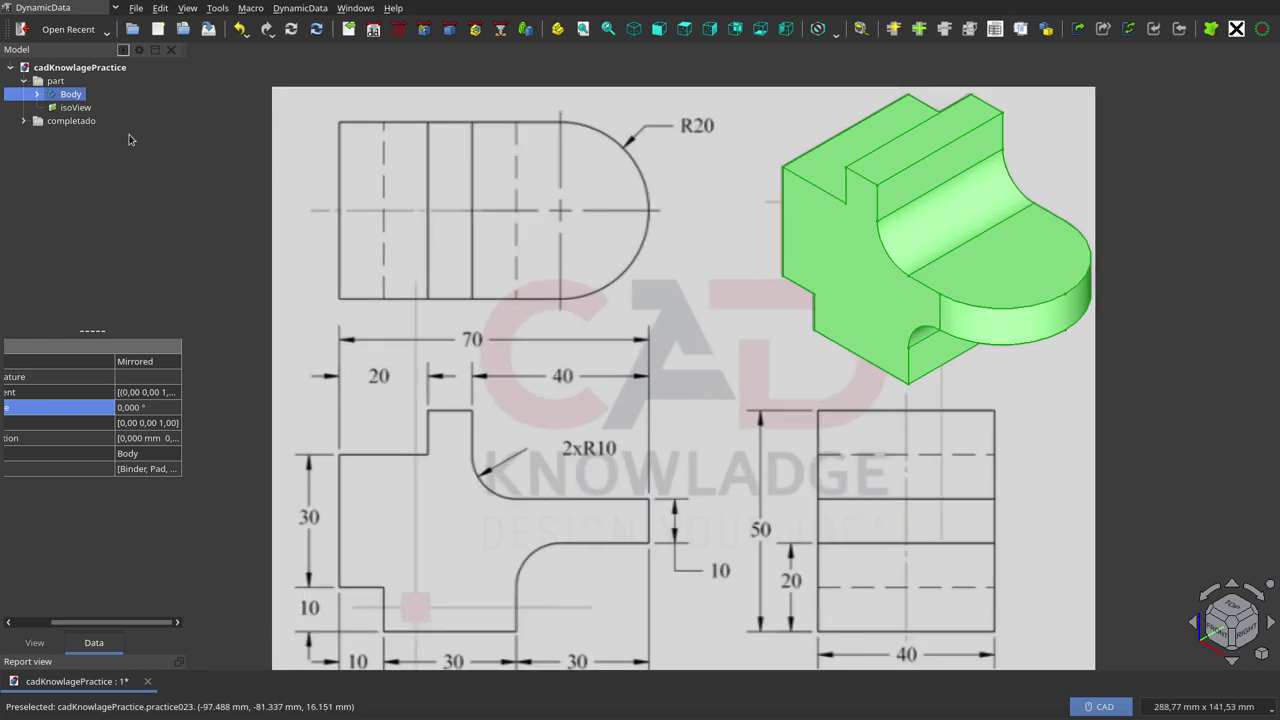
key(space)
key(space)
key(space)
key(space)
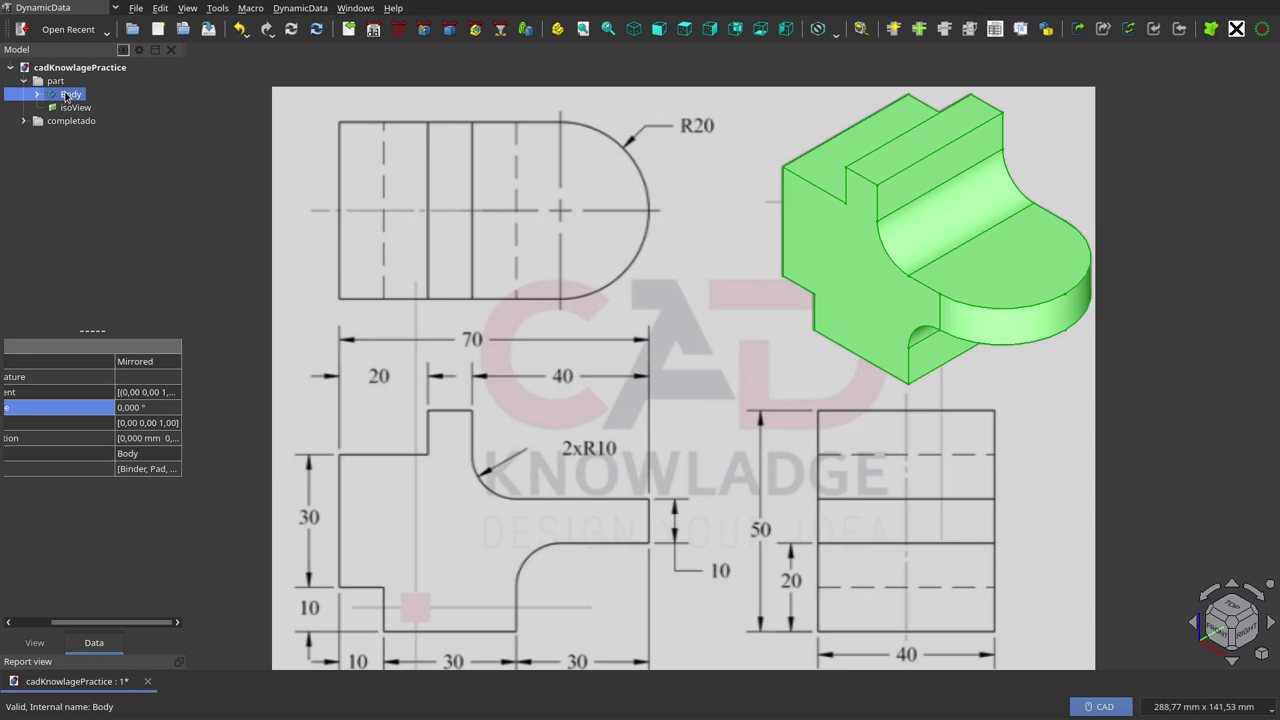
key(space)
key(space)
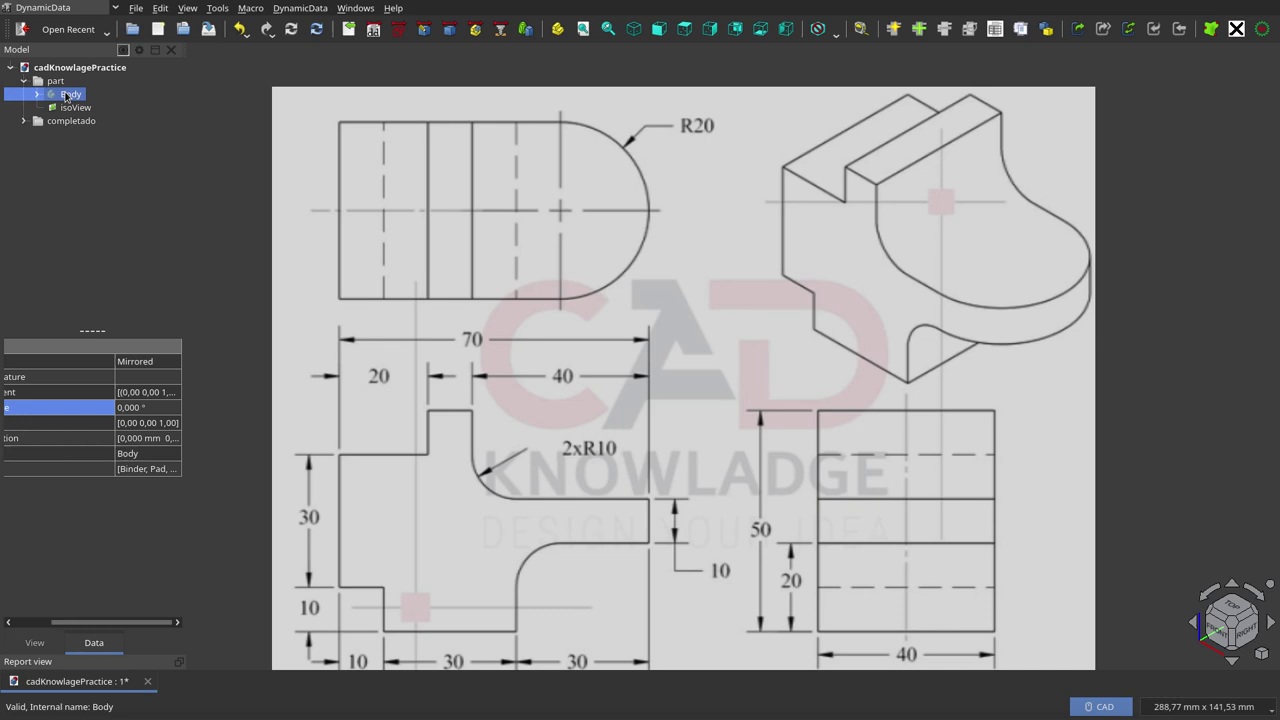
key(space)
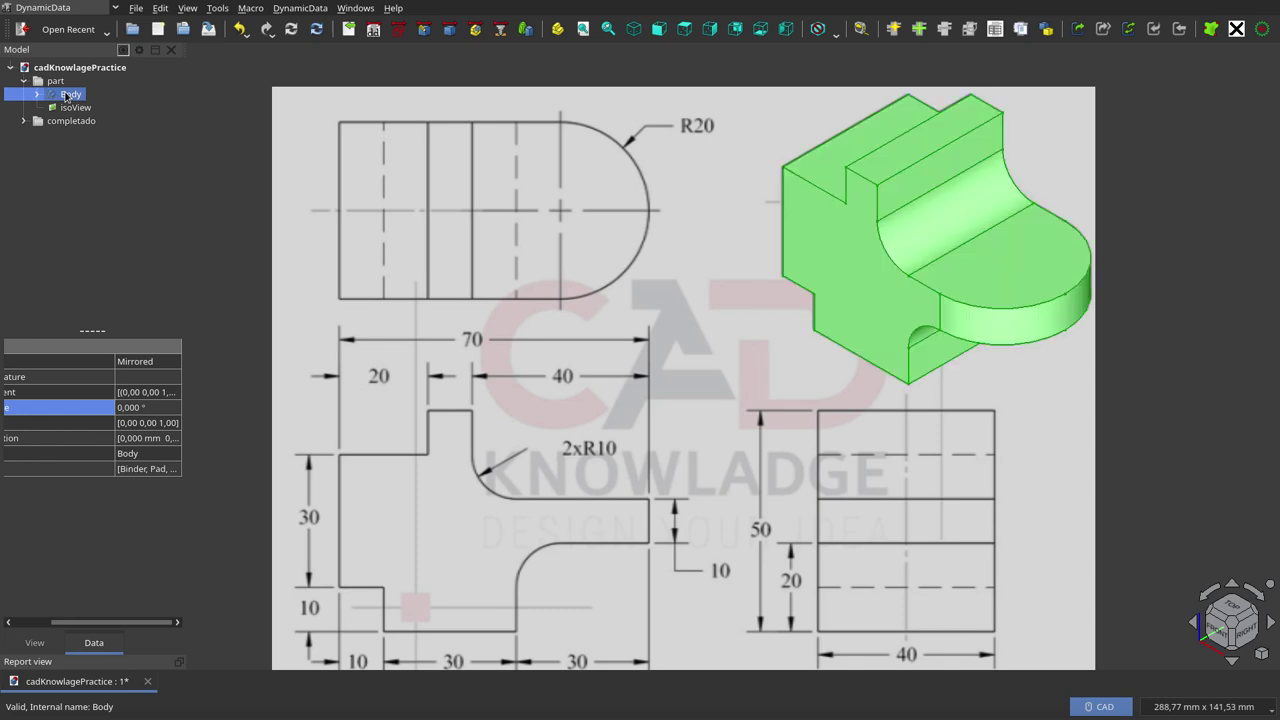
key(space)
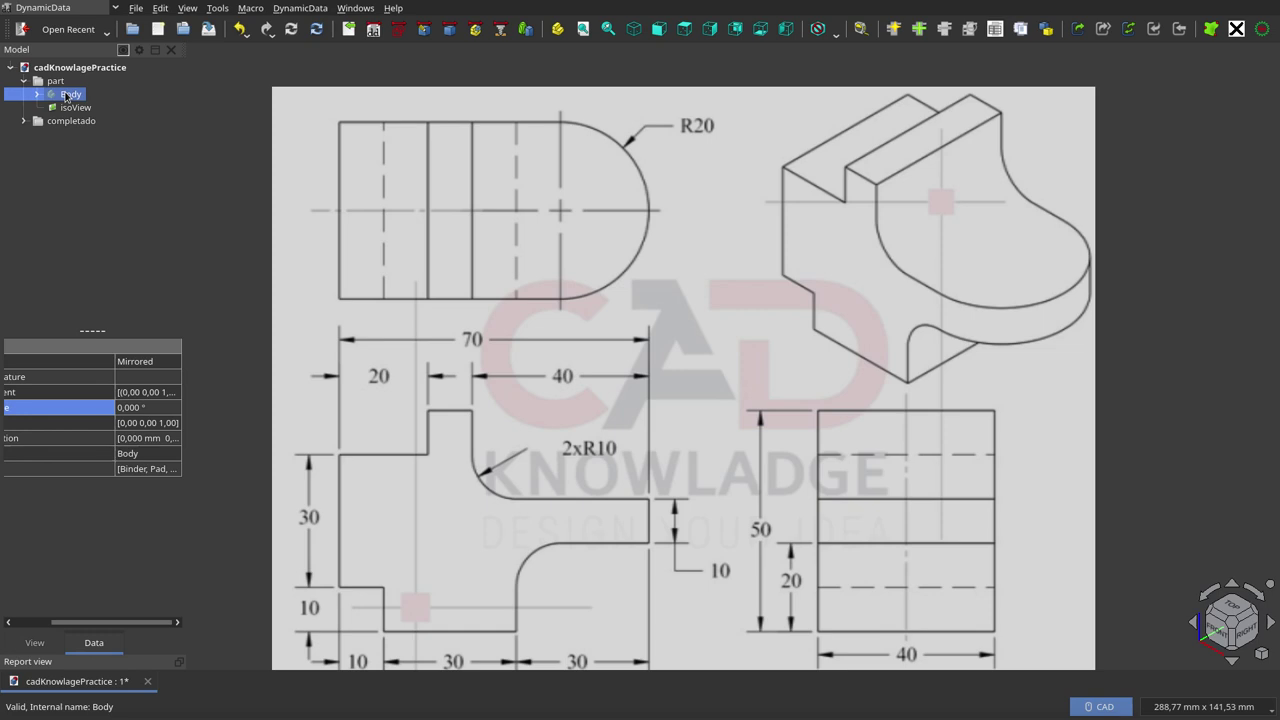
key(space)
key(space)
key(space)
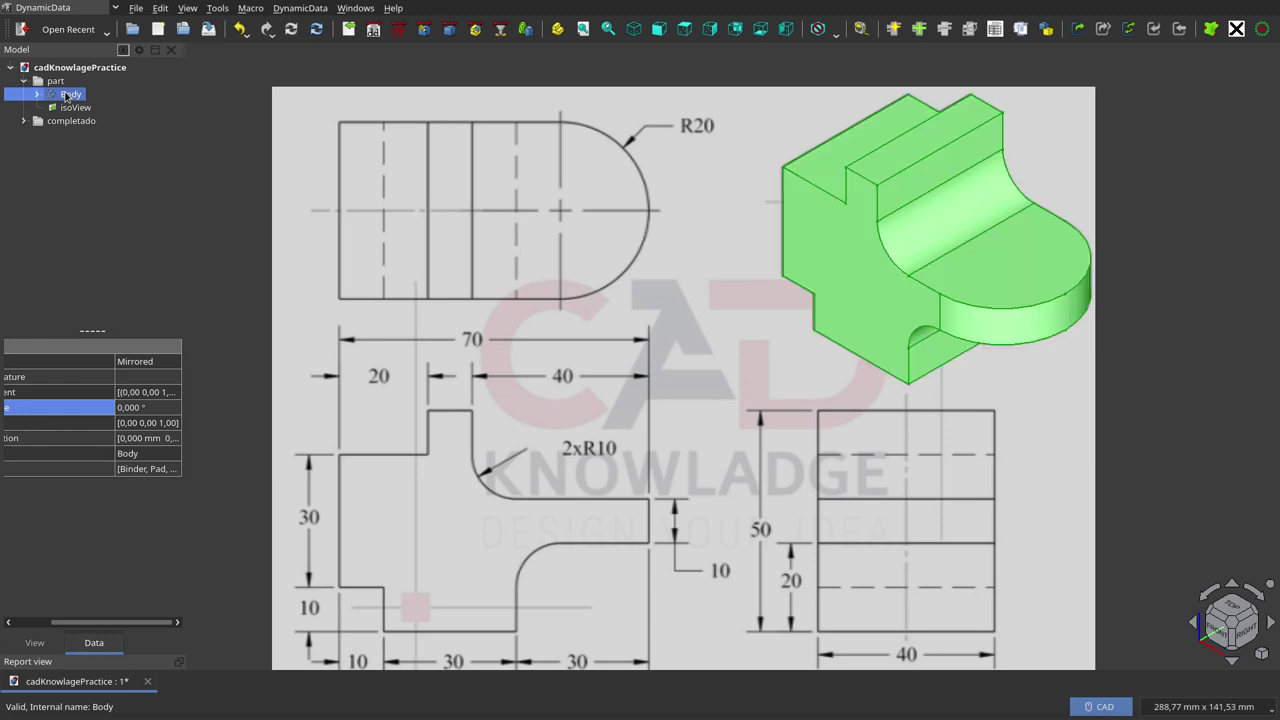
key(space)
key(space)
key(space)
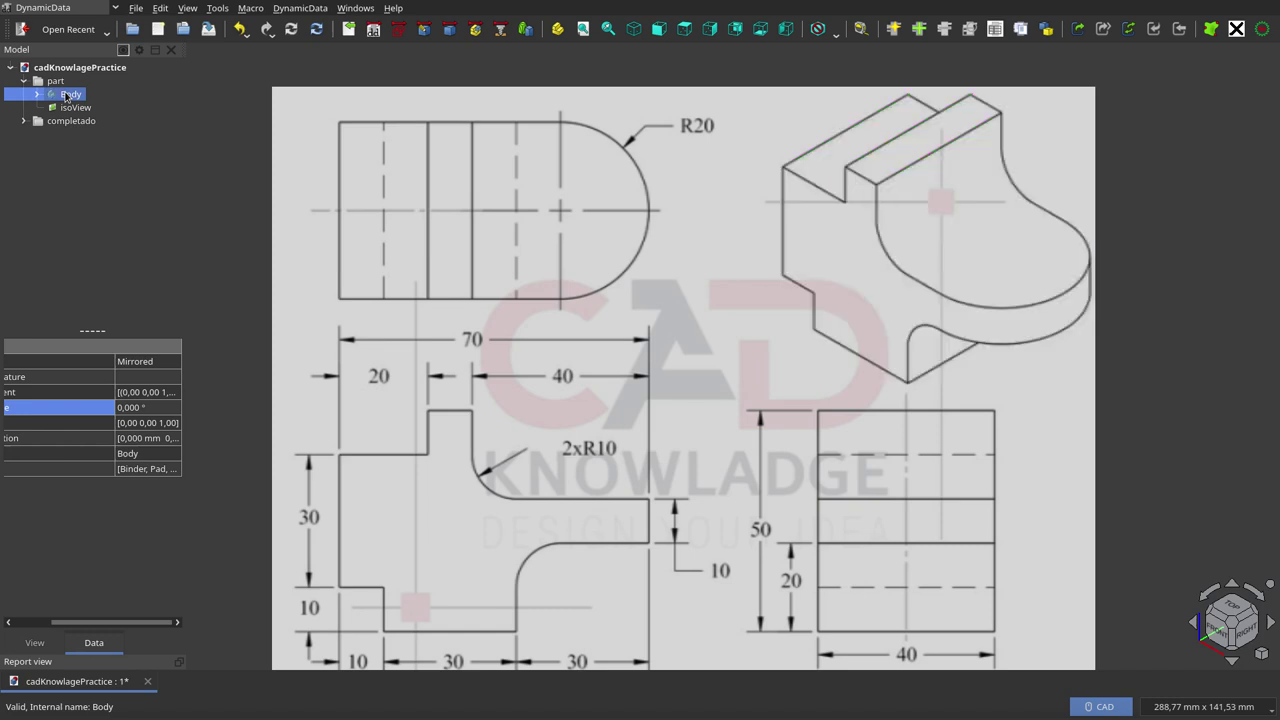
key(space)
key(space)
key(space)
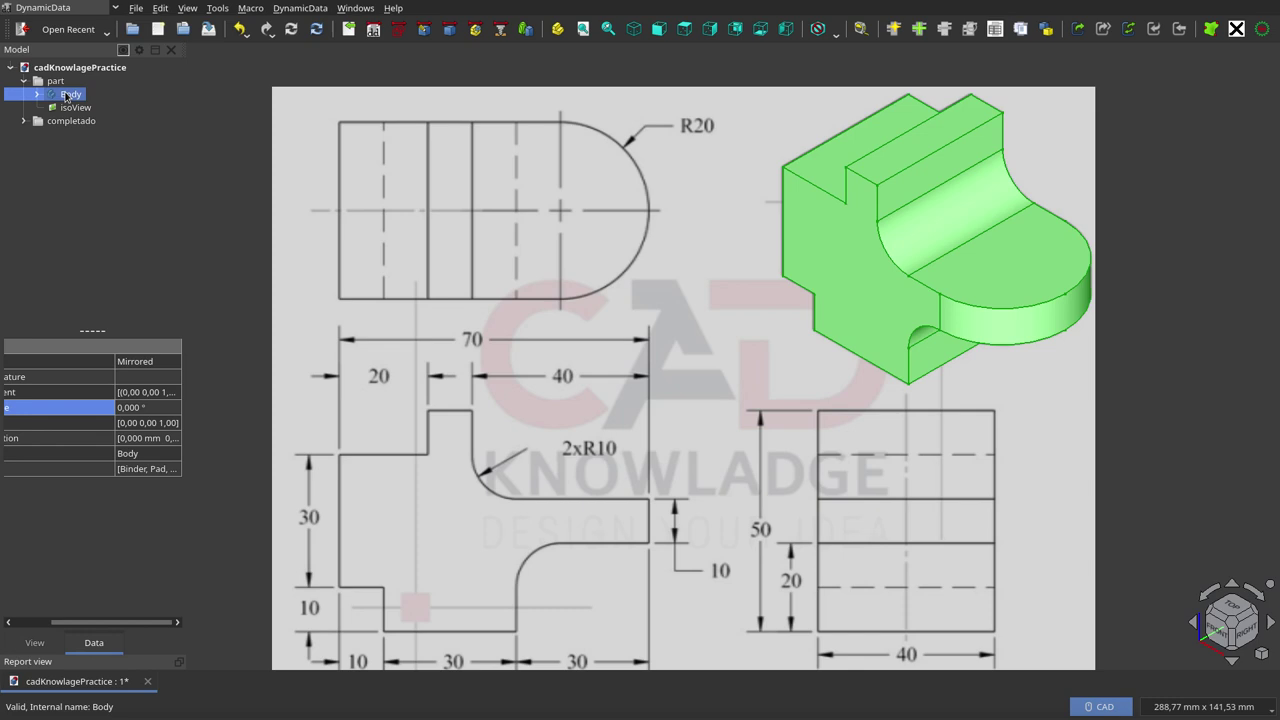
key(space)
key(space)
key(space)
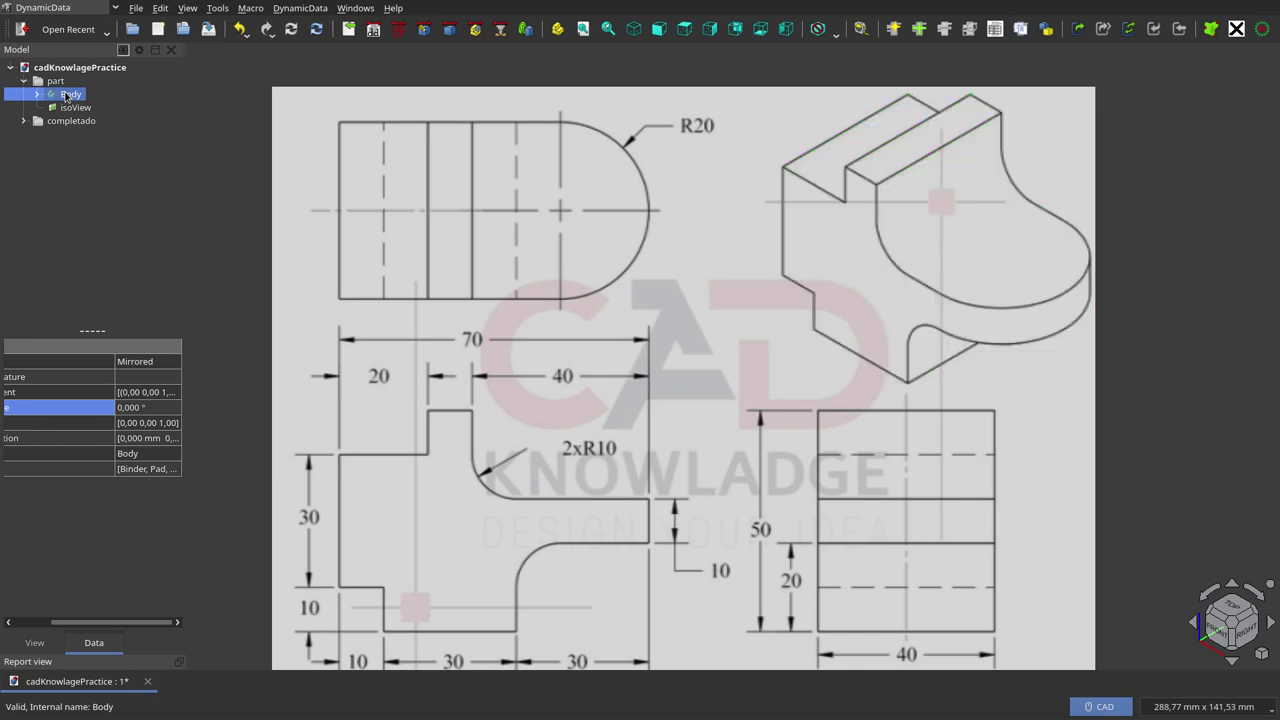